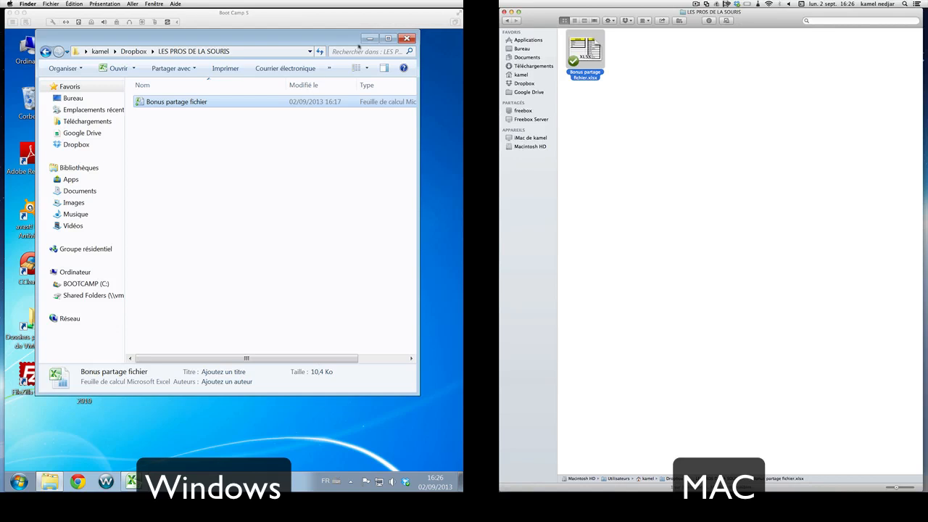
left_click(369, 44)
left_click(371, 40)
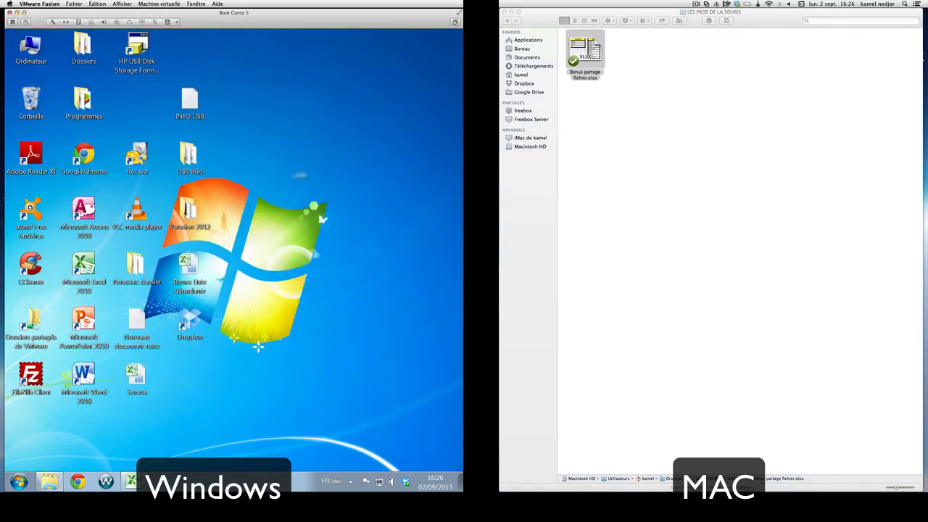
left_click(48, 481)
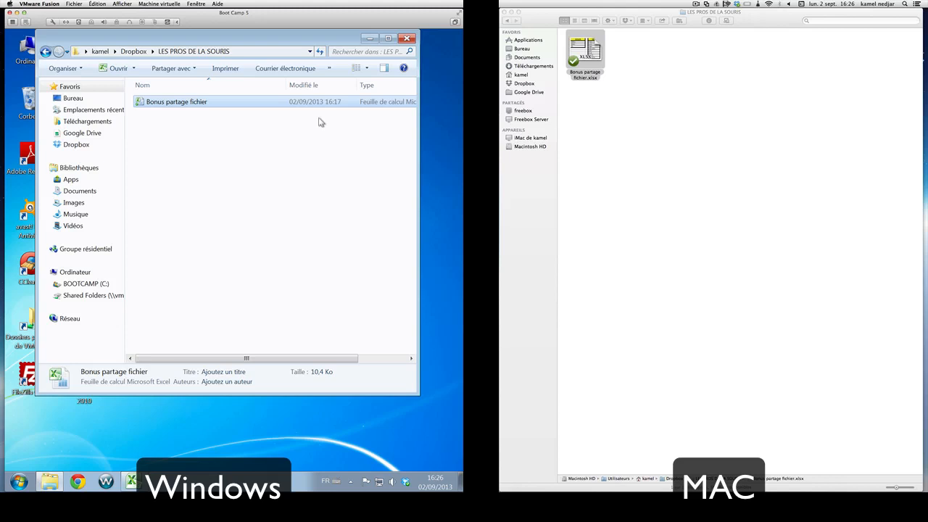
Open the workbook "Bonus partage fichier" from the Windows Dropbox folder and select cell A11 below the table
mouse_move(405, 486)
mouse_move(736, 6)
double_click(153, 104)
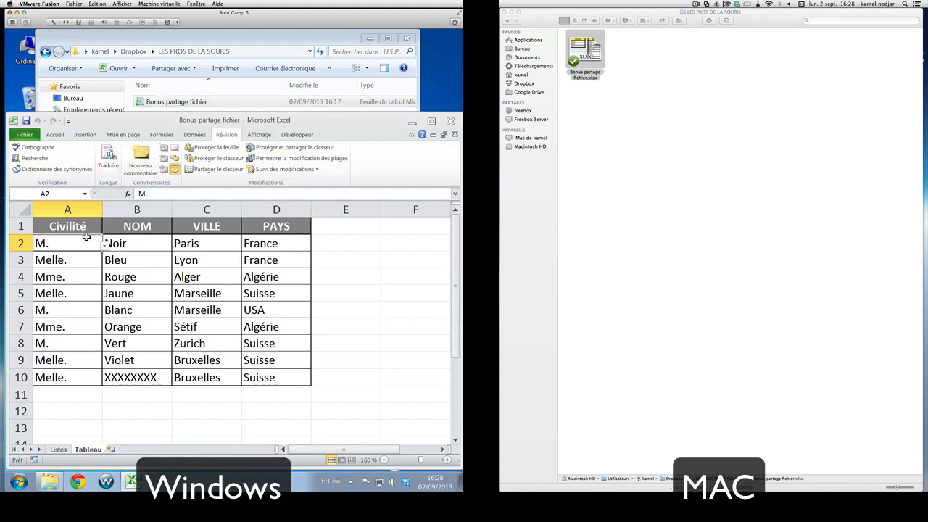
left_click(169, 427)
left_click(144, 398)
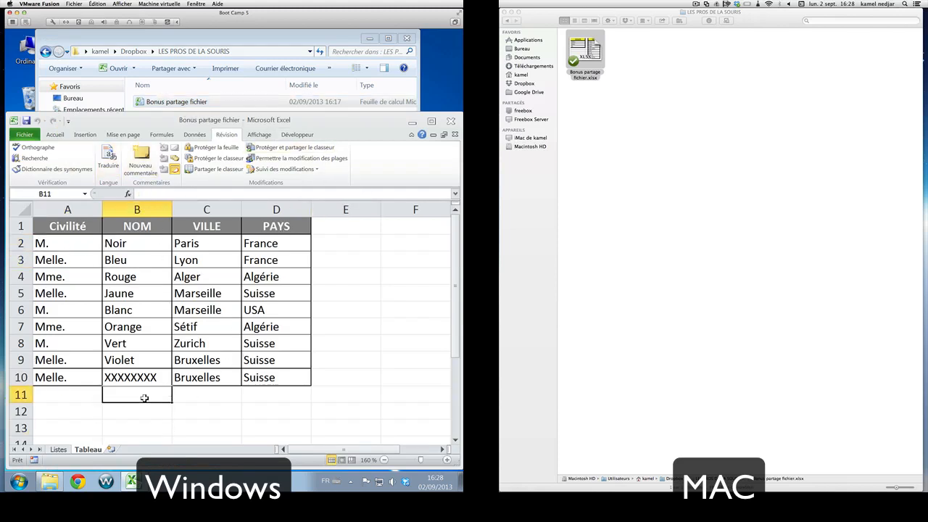
left_click(97, 394)
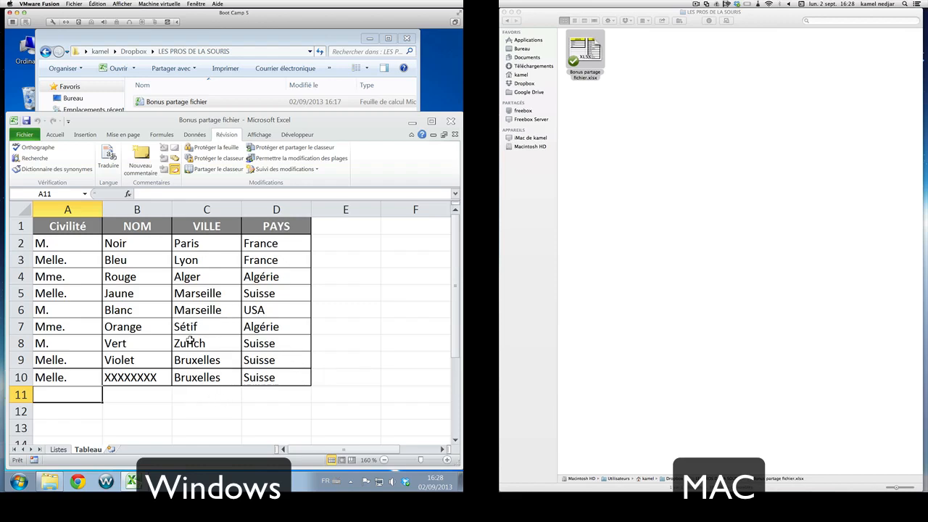
Open the workbook sharing options in the Windows copy and allow multi-user editing ("Permettre une modification multi-utilisateur")
left_click(53, 137)
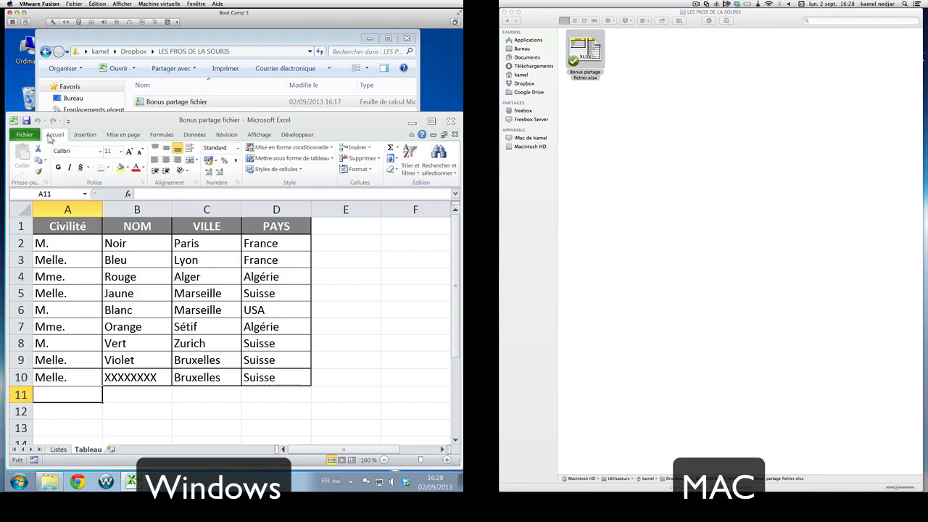
left_click(233, 136)
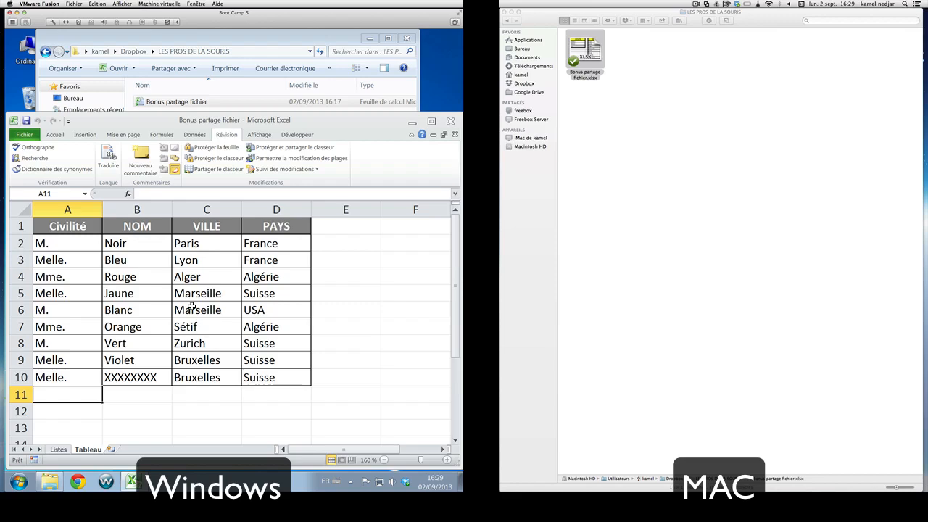
left_click(211, 174)
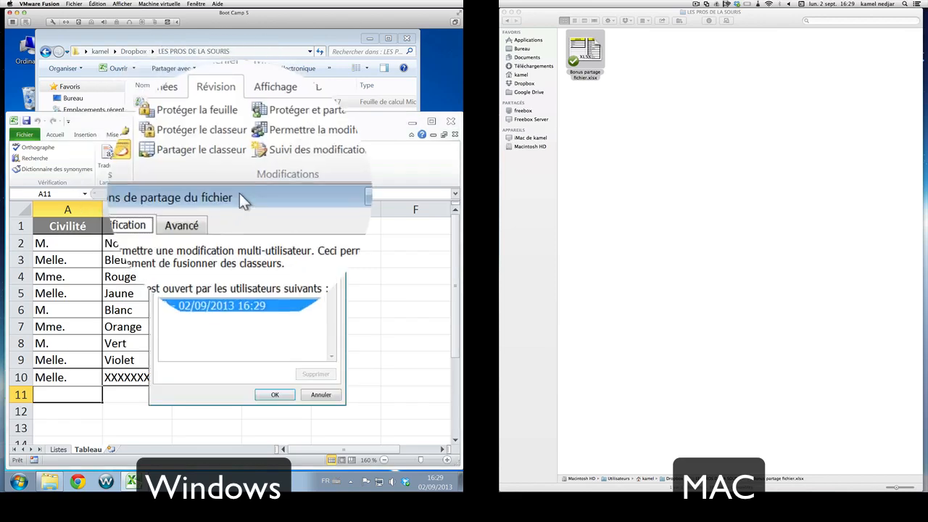
left_click_drag(249, 200, 267, 205)
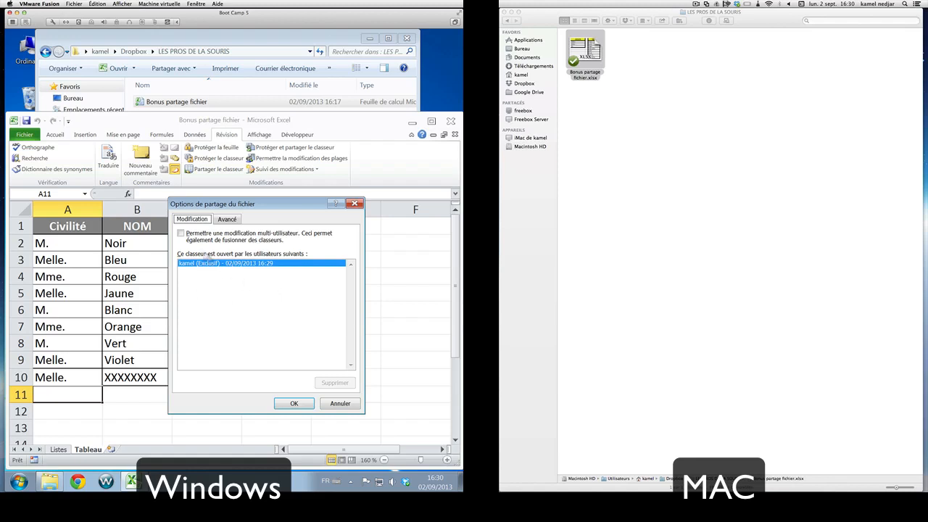
left_click(181, 235)
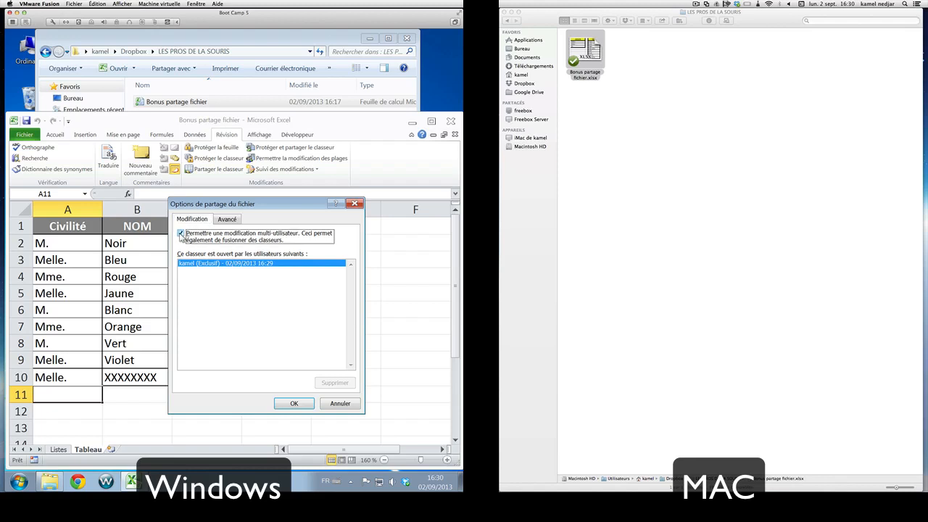
Set the advanced sharing option to update changes when the file is saved, and apply sharing, accepting the save of the workbook
left_click(226, 220)
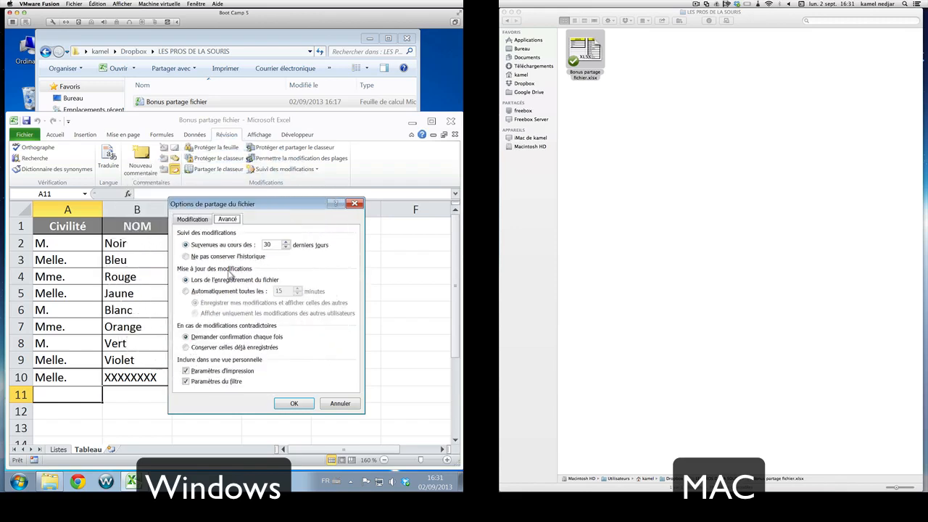
left_click(186, 291)
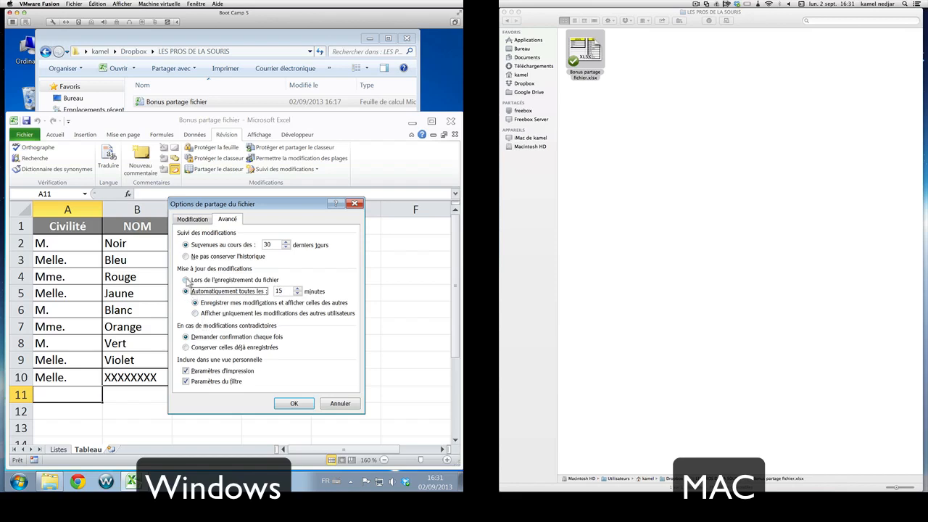
left_click(187, 280)
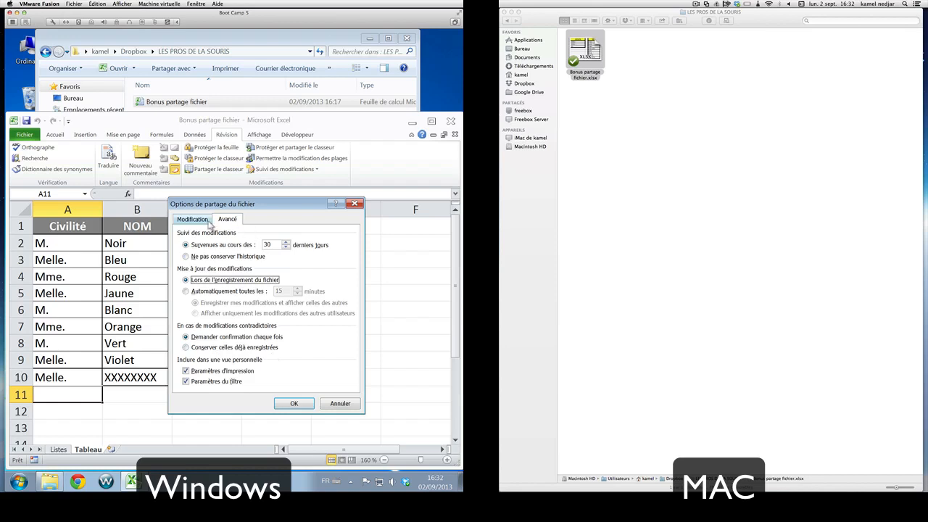
left_click(294, 404)
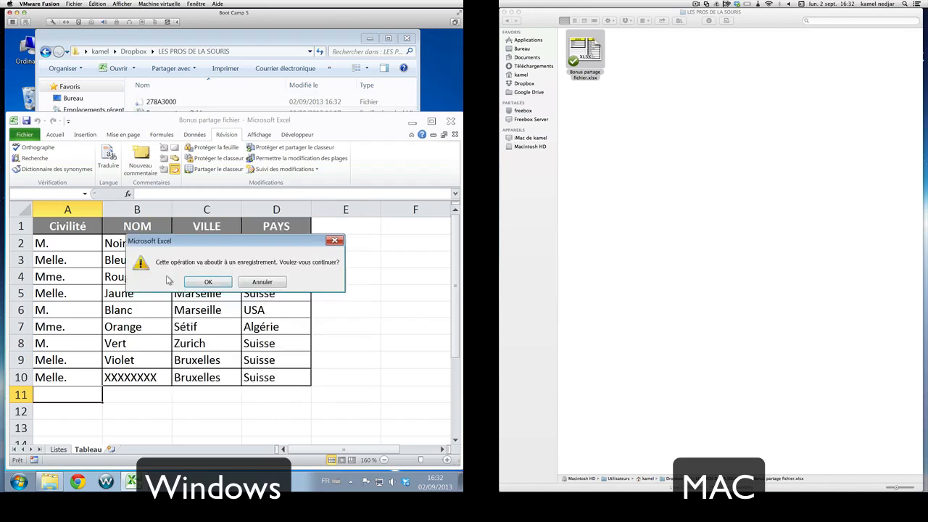
left_click(190, 279)
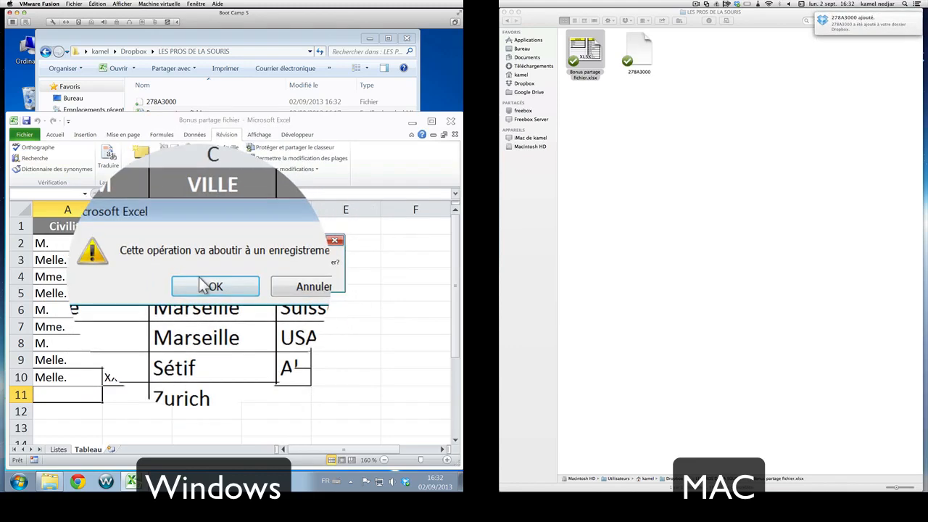
left_click(223, 294)
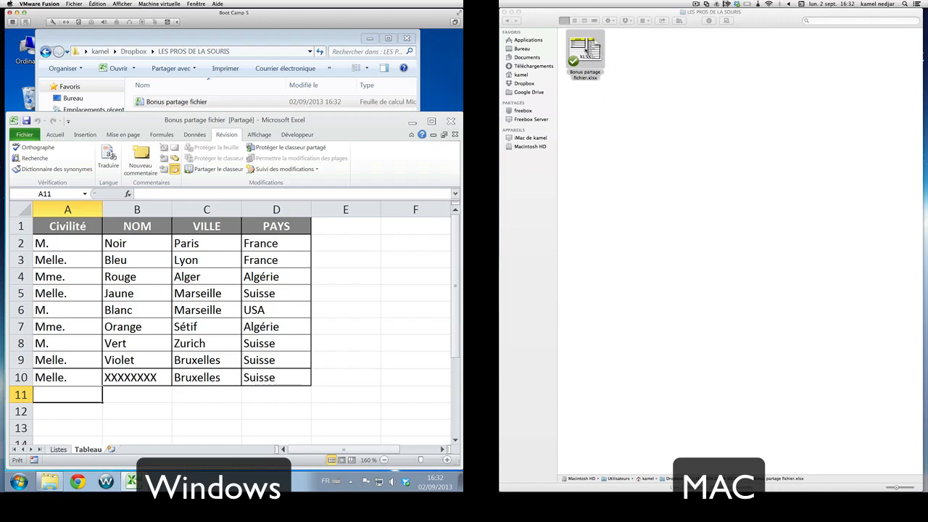
Open the shared workbook on the Mac and enter "modification Windows" in cell A11 of the Windows copy
double_click(585, 52)
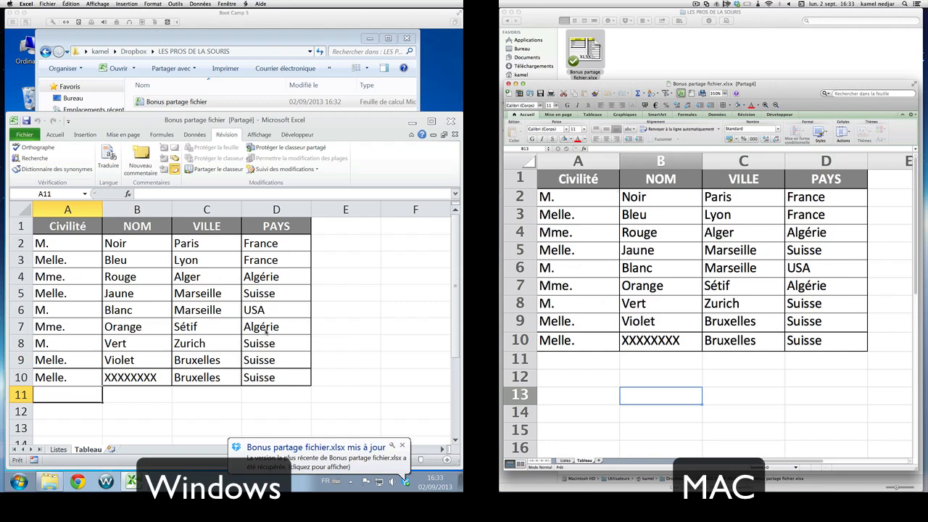
left_click(92, 404)
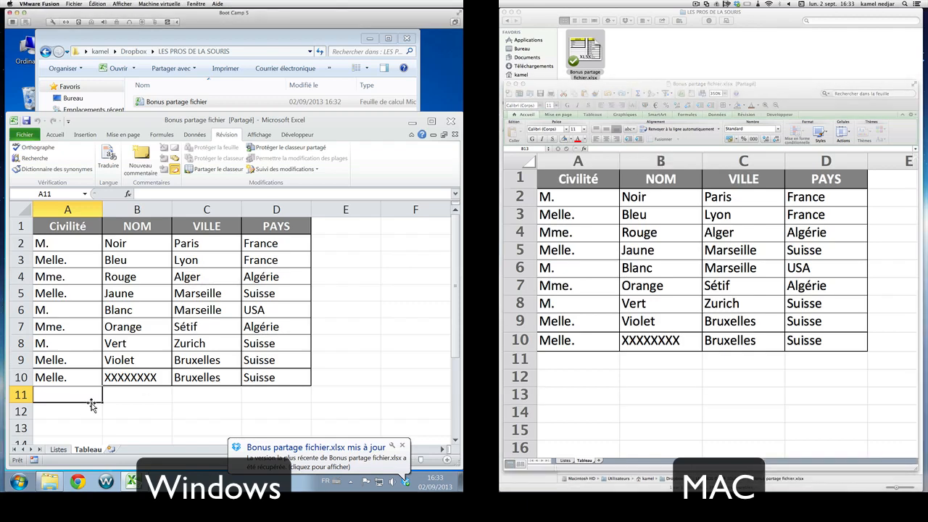
left_click(55, 412)
left_click(56, 397)
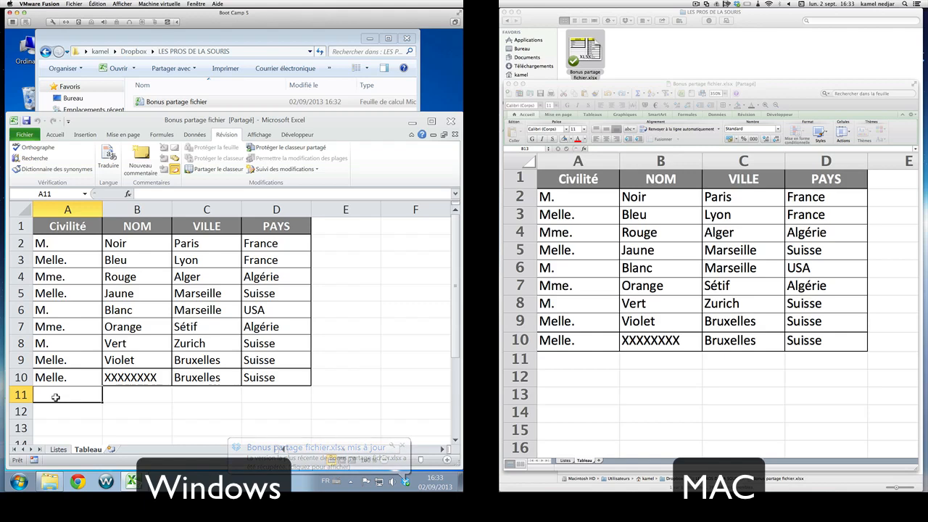
type("mo")
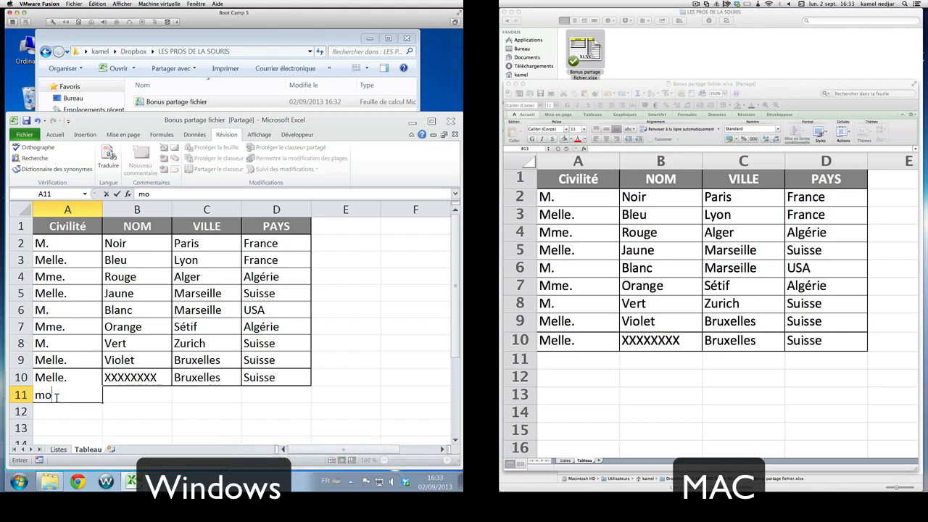
type("dification")
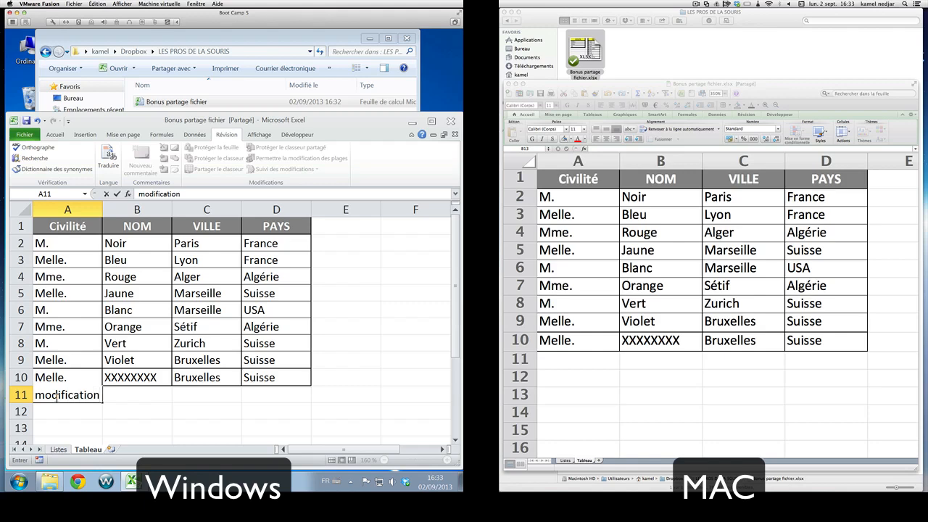
type(" Windows")
key("Return")
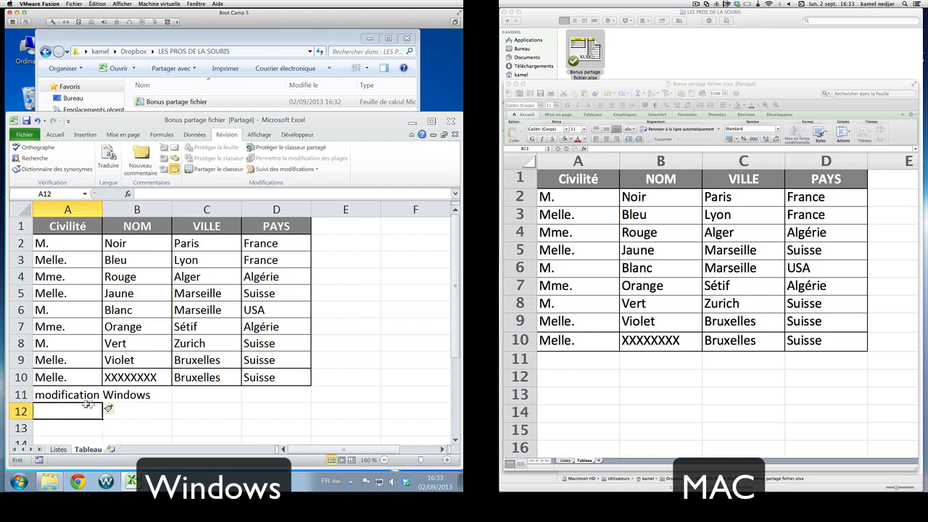
Save the Windows copy of the shared workbook with the new A11 entry
left_click(84, 398)
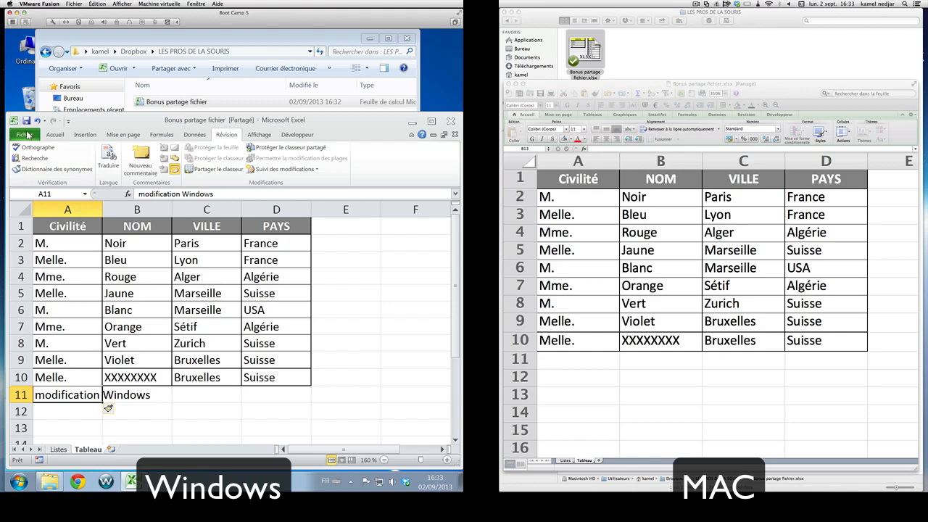
left_click(27, 122)
left_click(167, 410)
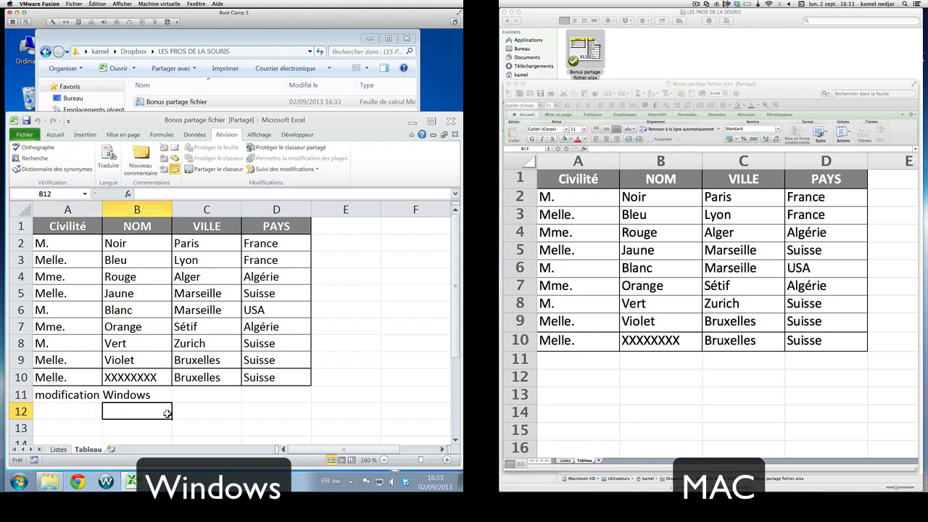
left_click(182, 410)
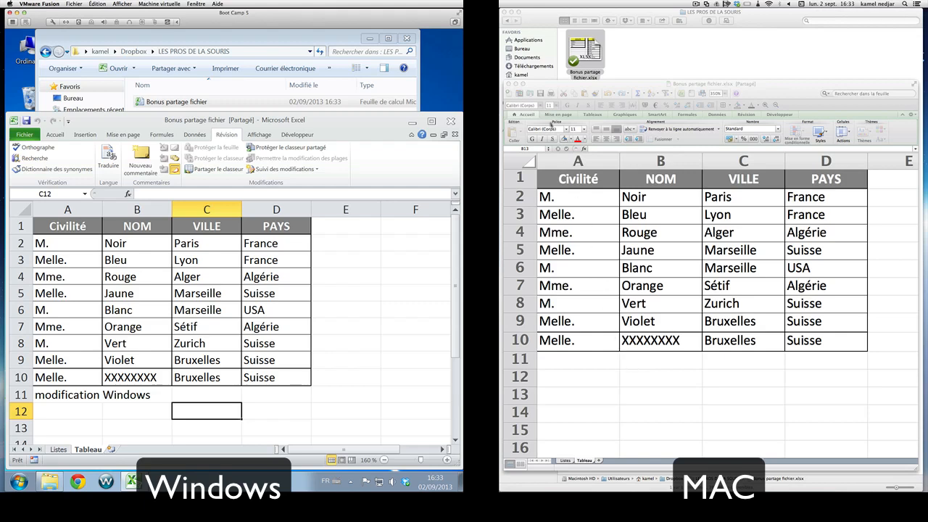
Save the Mac copy to load other users' changes, dismiss the update message, and view the change note on cell A11
left_click(544, 88)
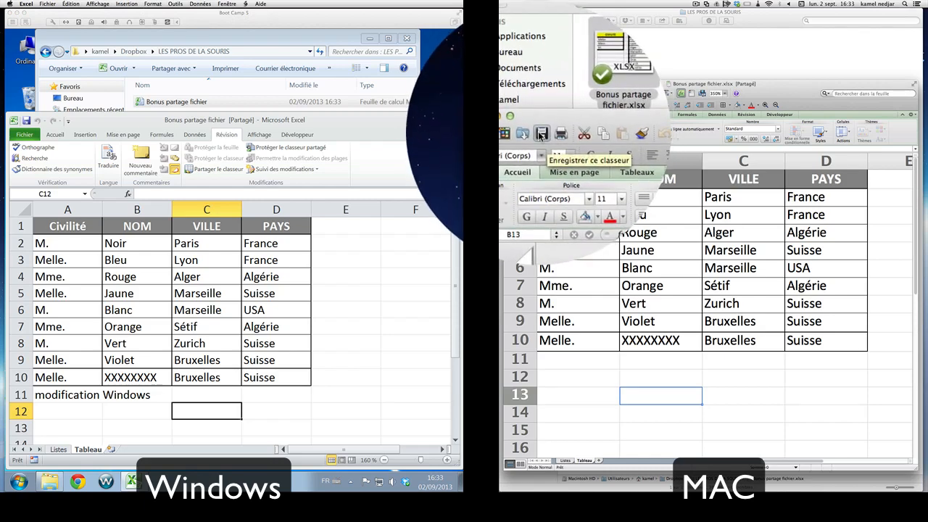
left_click(541, 134)
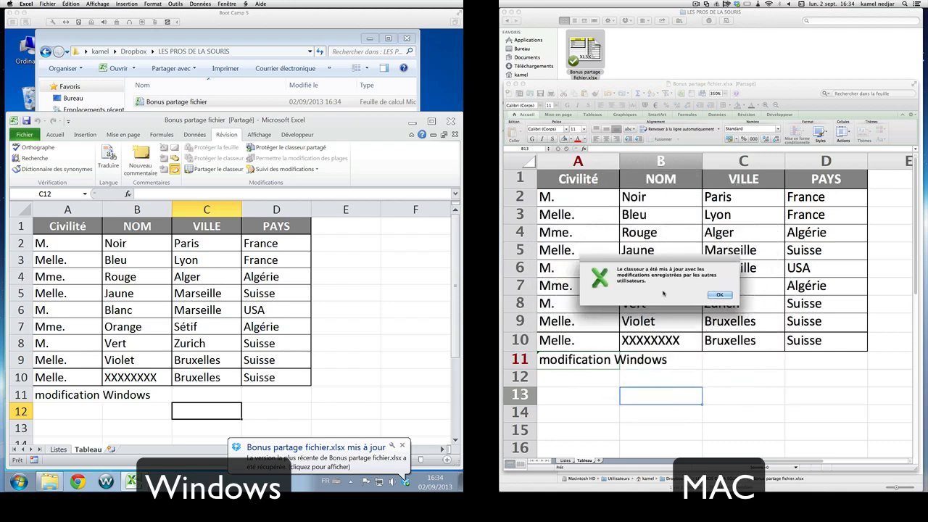
left_click(720, 296)
mouse_move(579, 365)
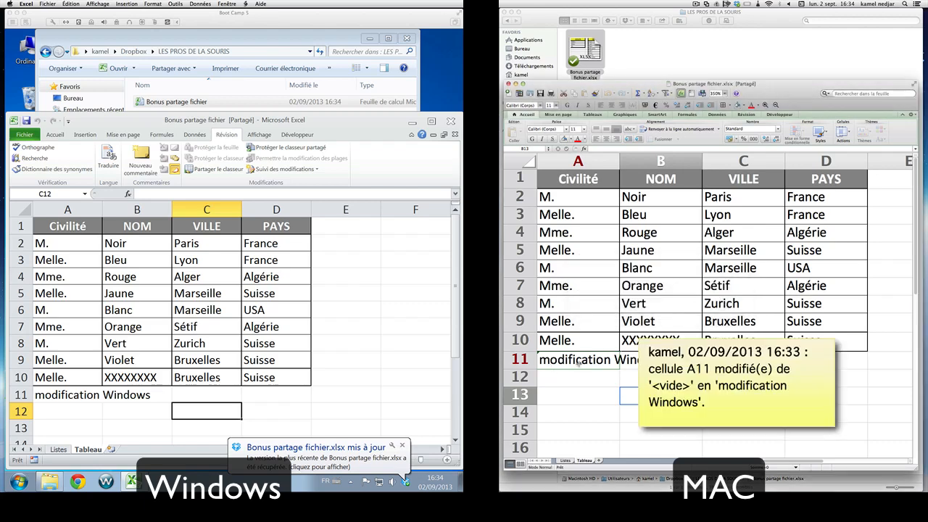
left_click(599, 421)
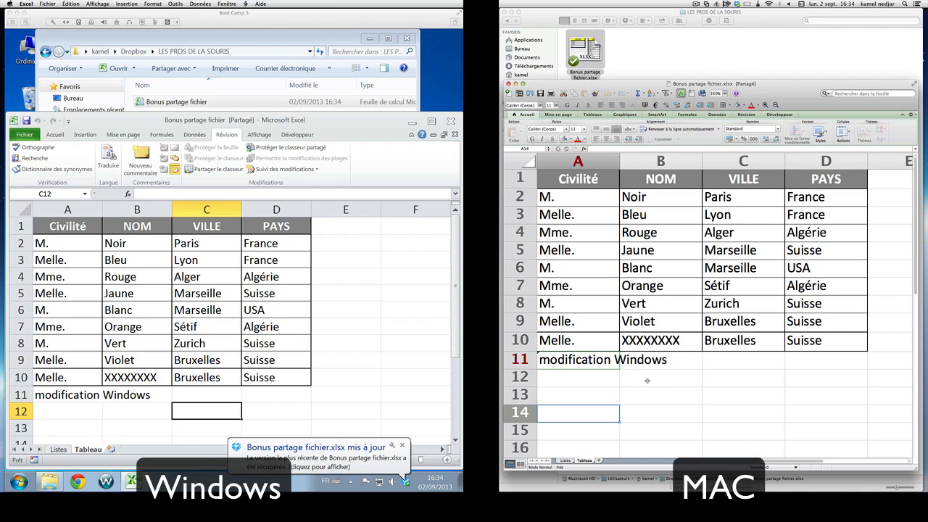
mouse_move(559, 358)
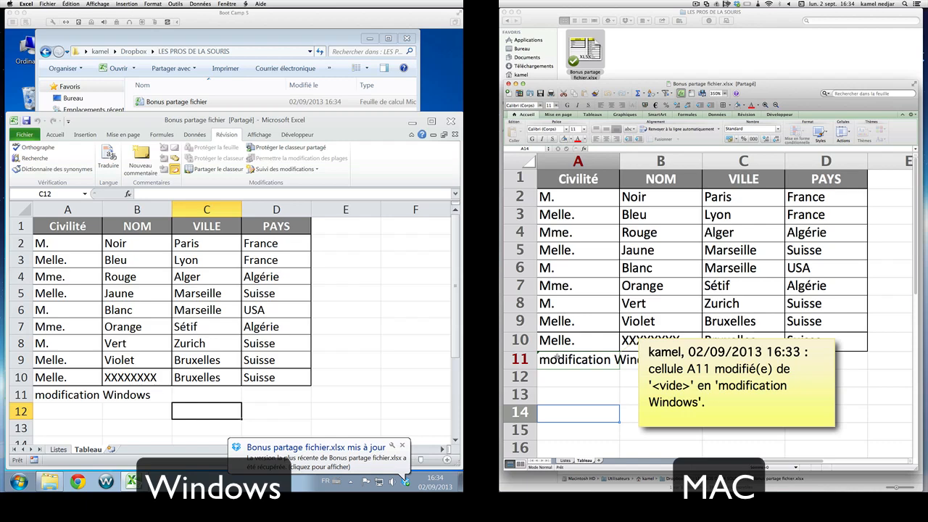
Enter "Modif MAC" in cell A12 of the Mac copy and save the workbook
left_click(590, 384)
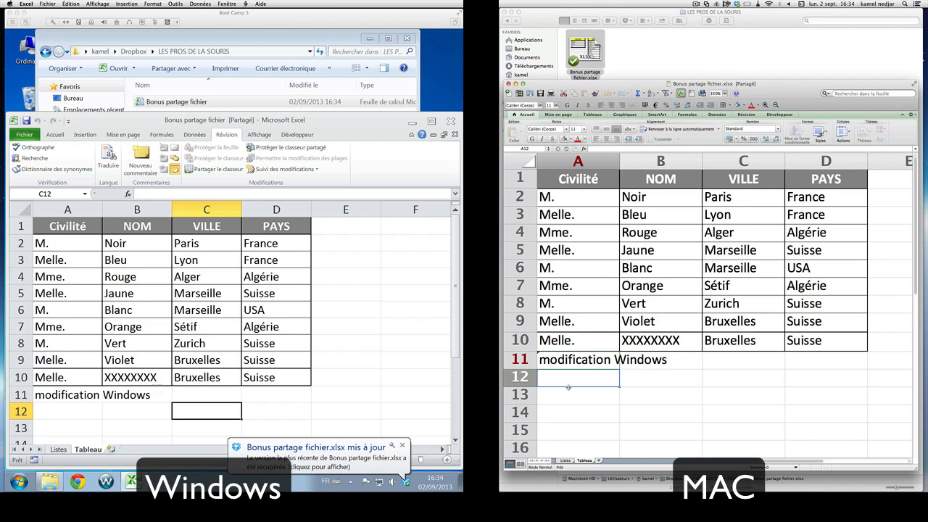
type("Modi")
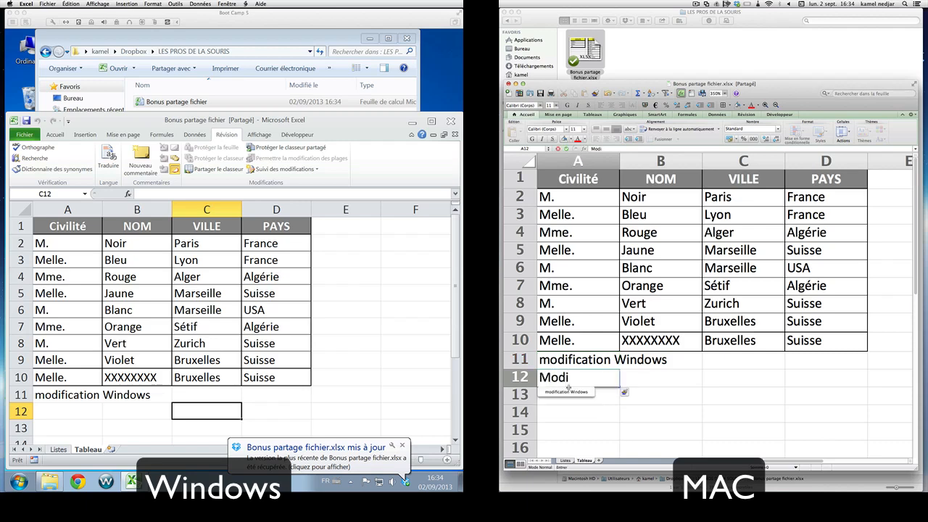
type("f MAC")
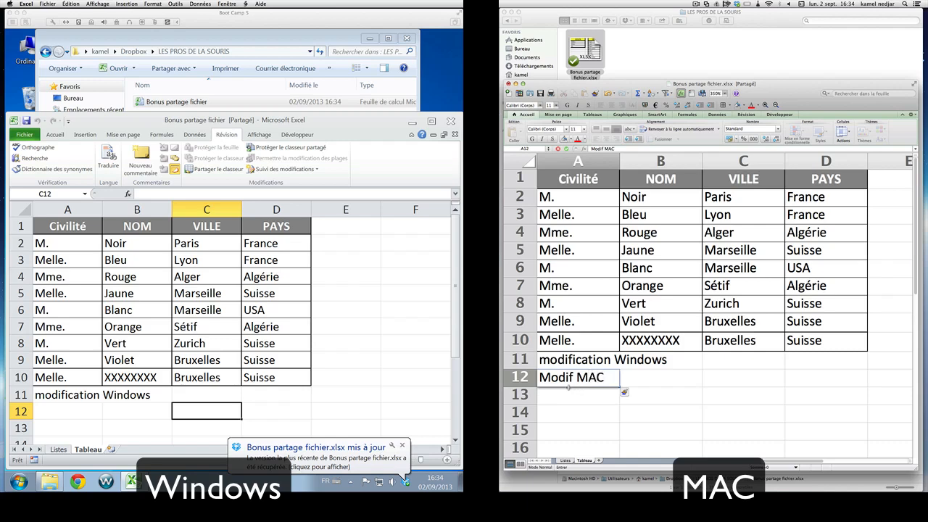
key("Return")
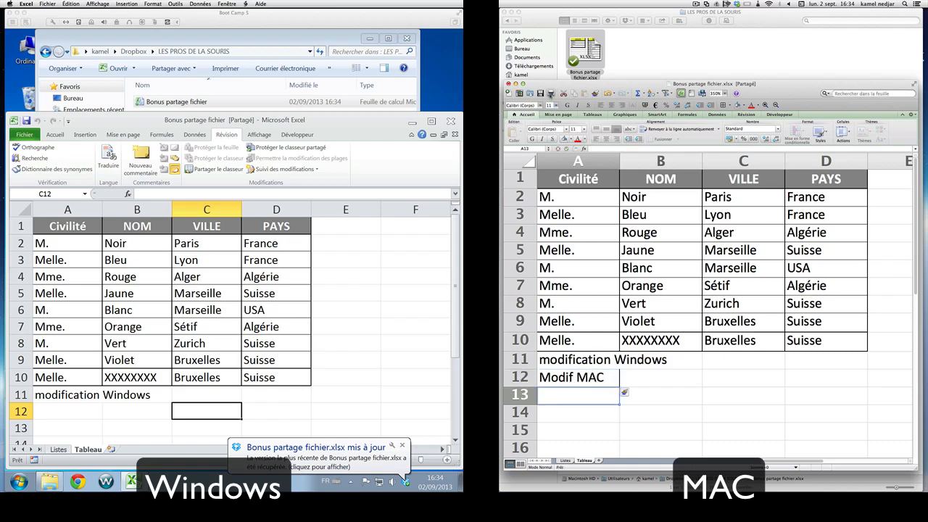
left_click(550, 93)
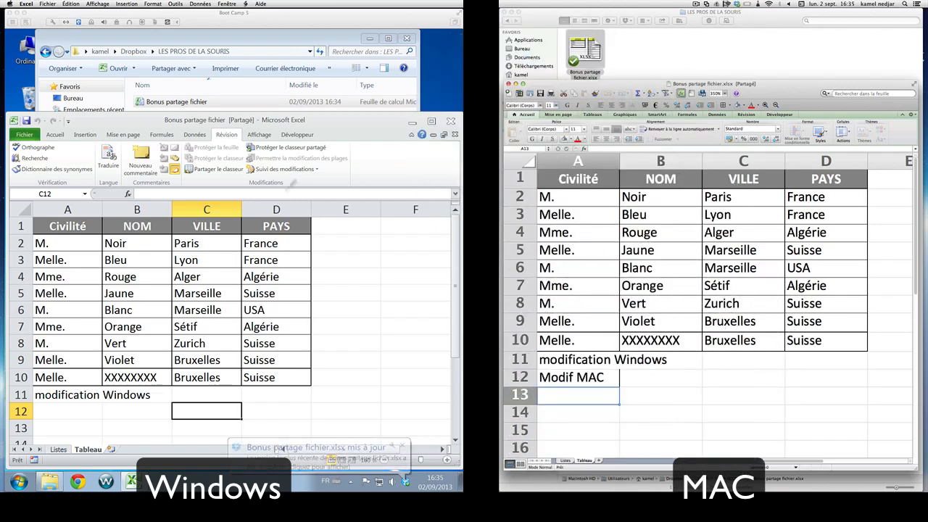
Save the Windows copy of the shared workbook to load the Mac changes, and dismiss the update message
left_click(266, 242)
left_click(110, 409)
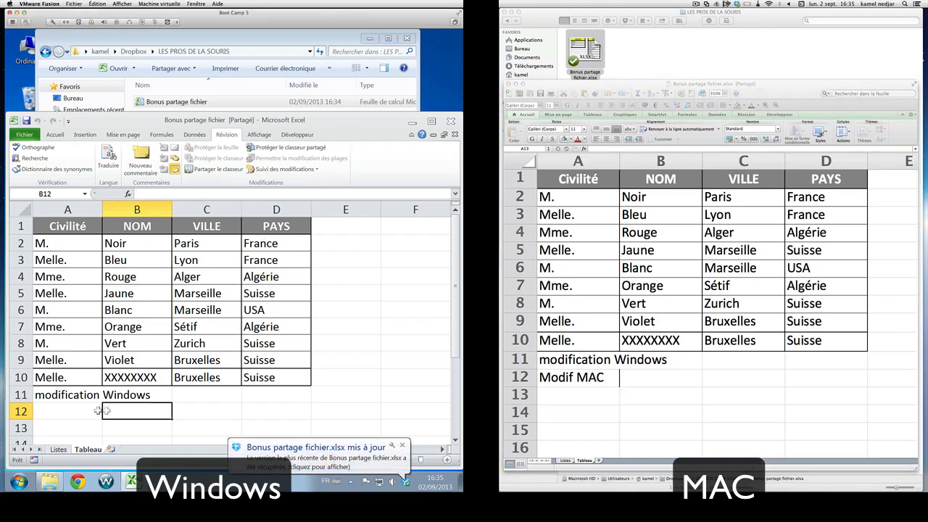
left_click(72, 411)
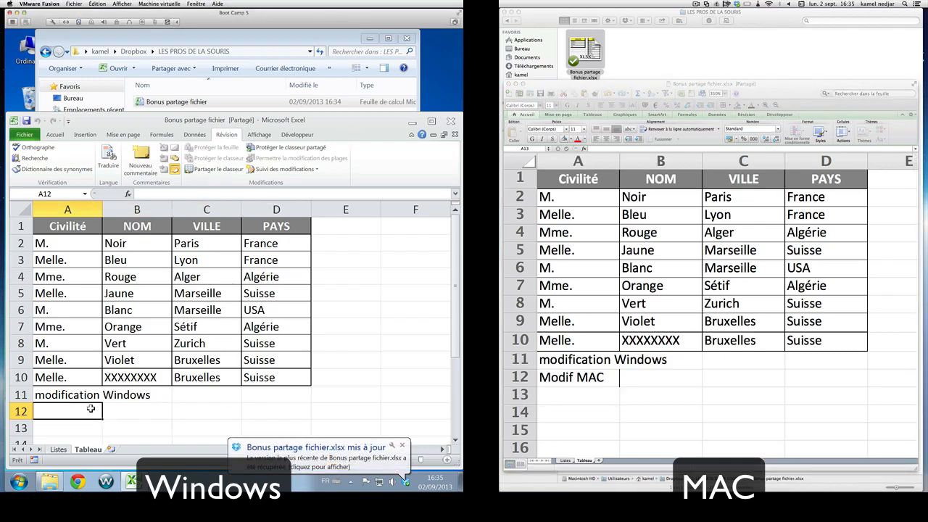
left_click(45, 138)
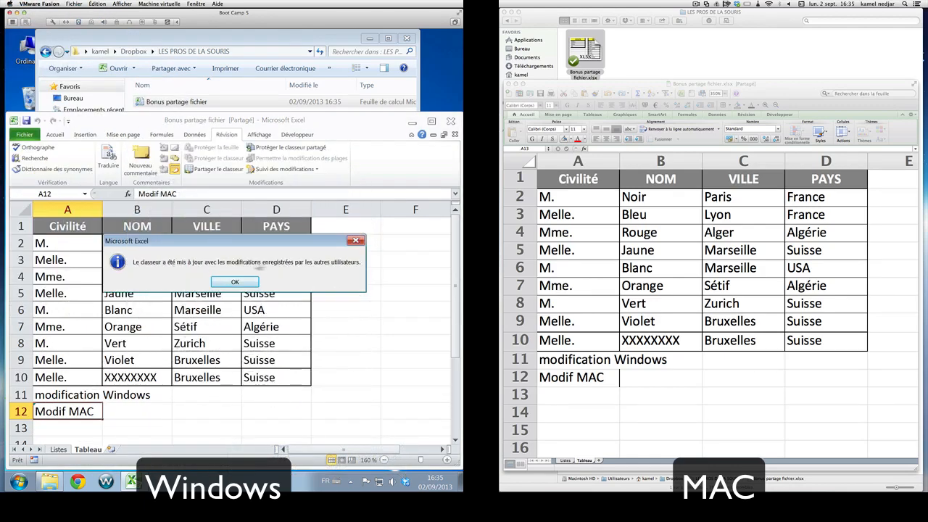
left_click(229, 283)
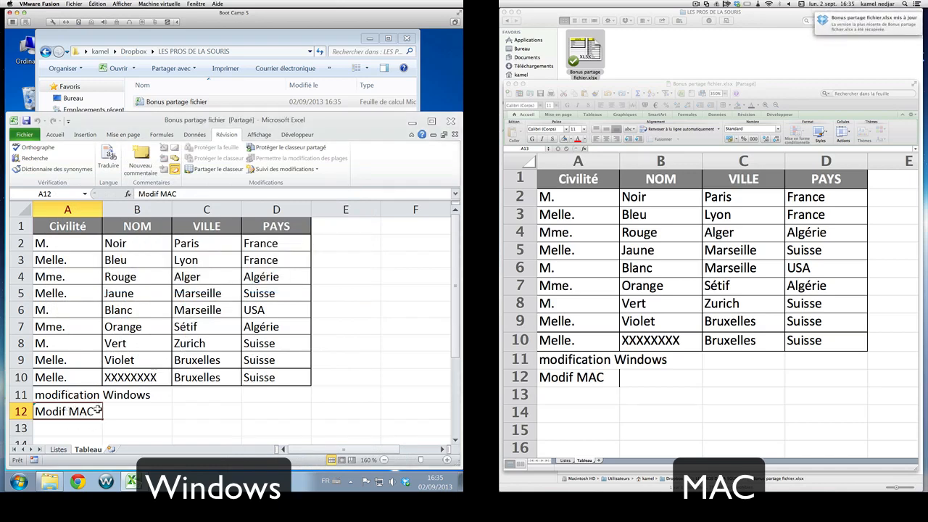
View the change note on cell A12 of the Windows copy
mouse_move(69, 410)
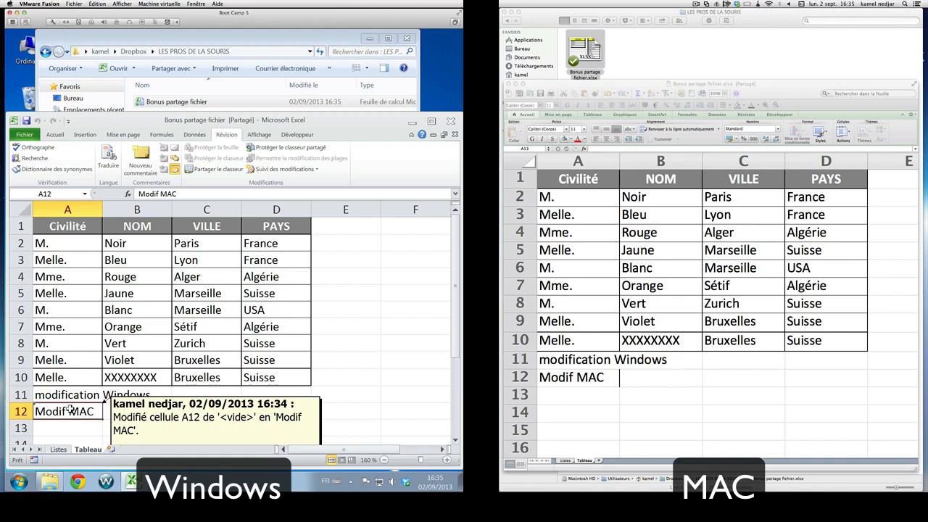
left_click(68, 430)
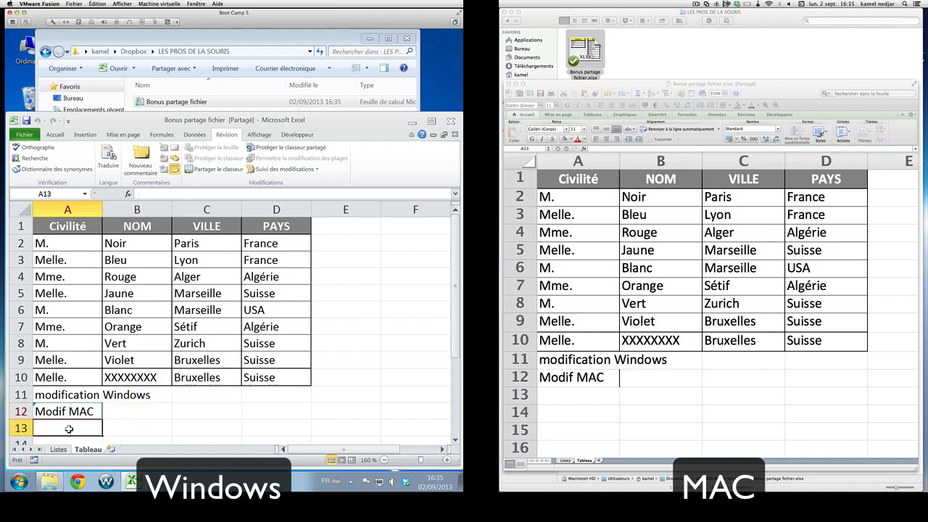
left_click(129, 423)
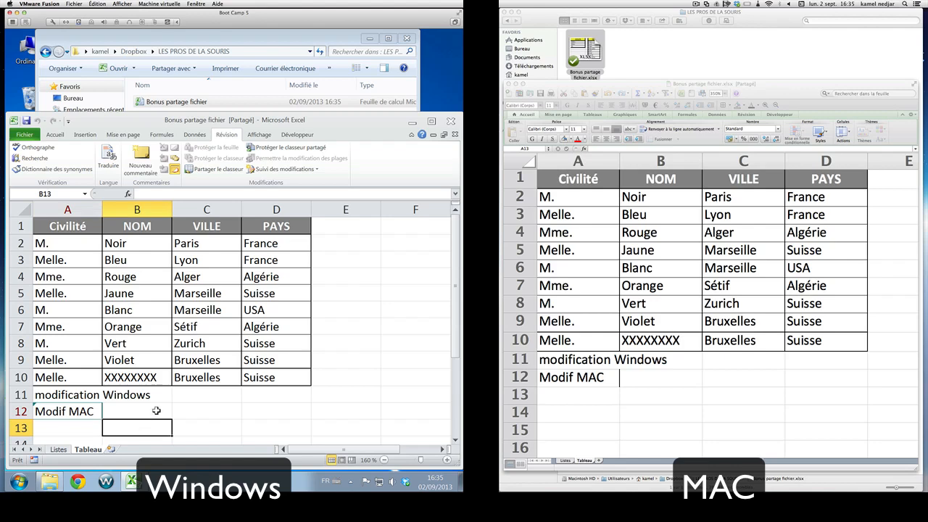
left_click(199, 413)
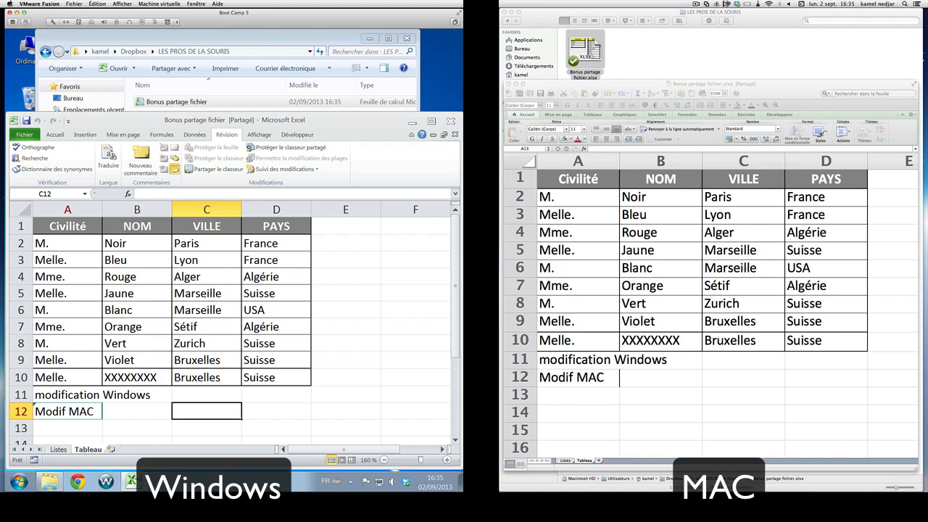
Fill the table range A2:D10 of the Windows copy with yellow and save the workbook
left_click(64, 243)
left_click_drag(64, 242, 252, 368)
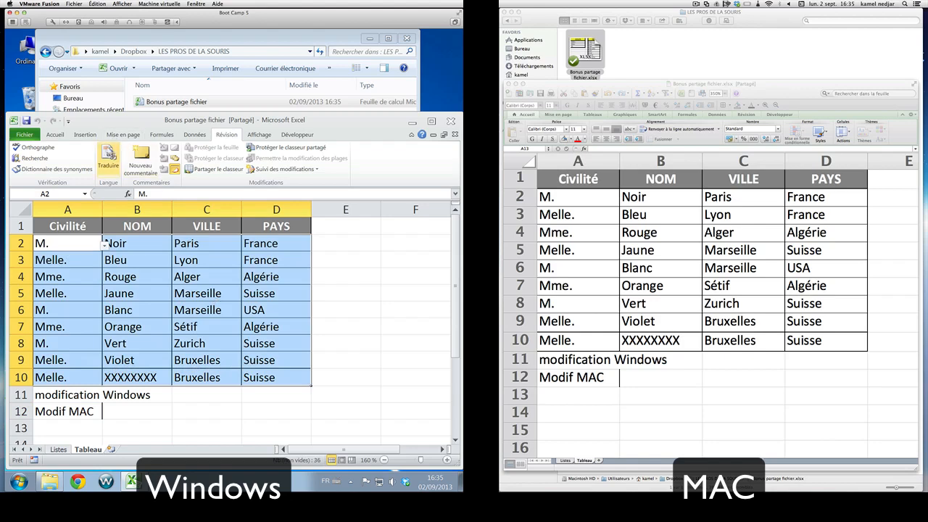
left_click(55, 134)
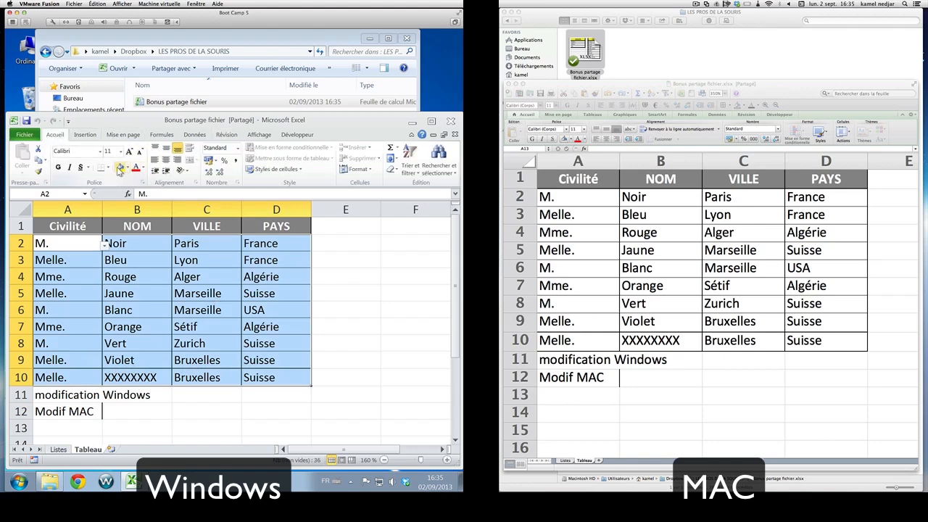
left_click(121, 167)
left_click(229, 400)
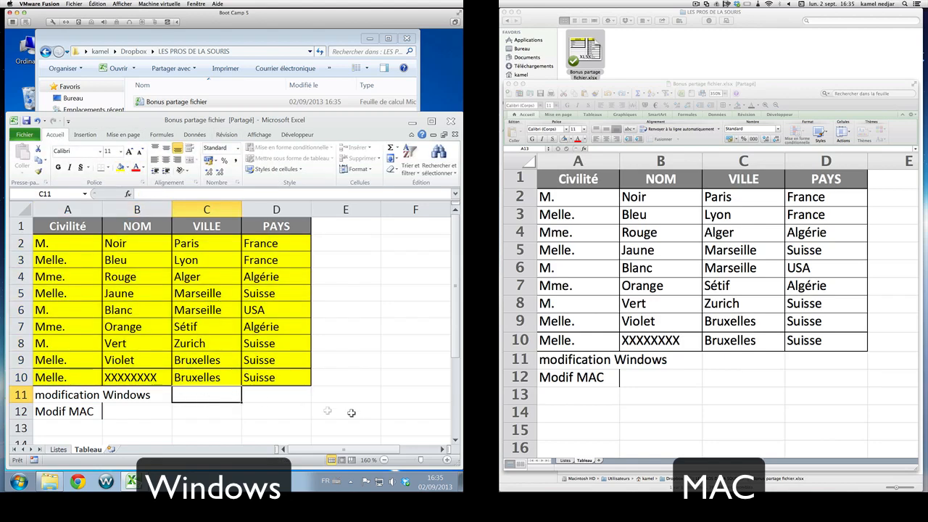
left_click(360, 335)
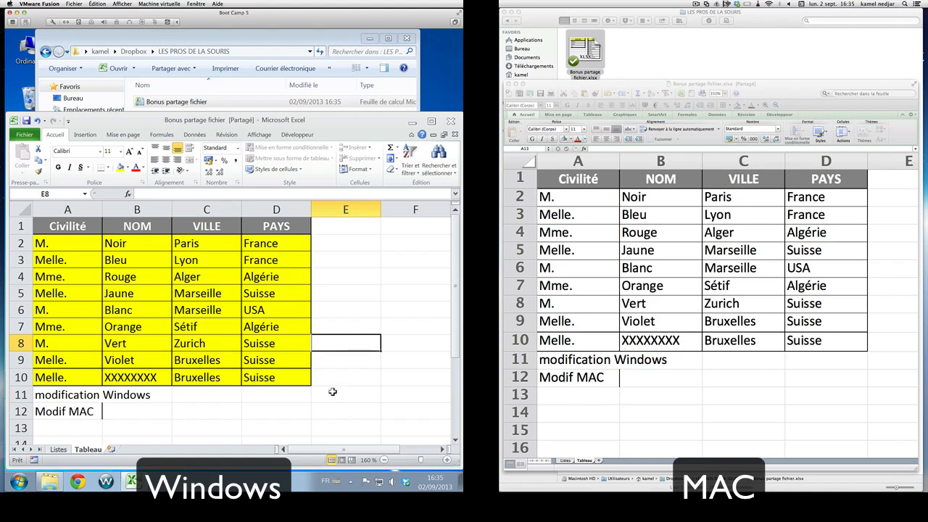
left_click(25, 121)
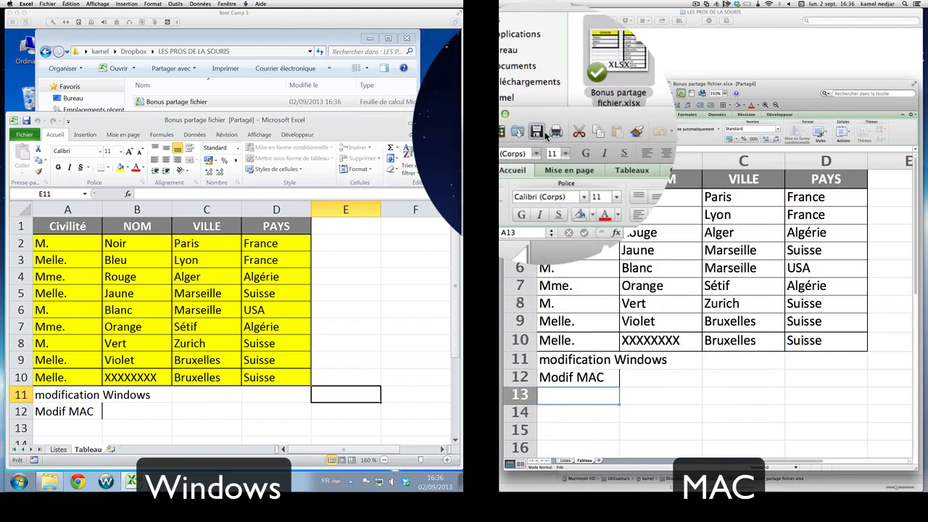
Save the Mac copy of the workbook to load the Windows formatting change, and dismiss the update message
left_click(540, 135)
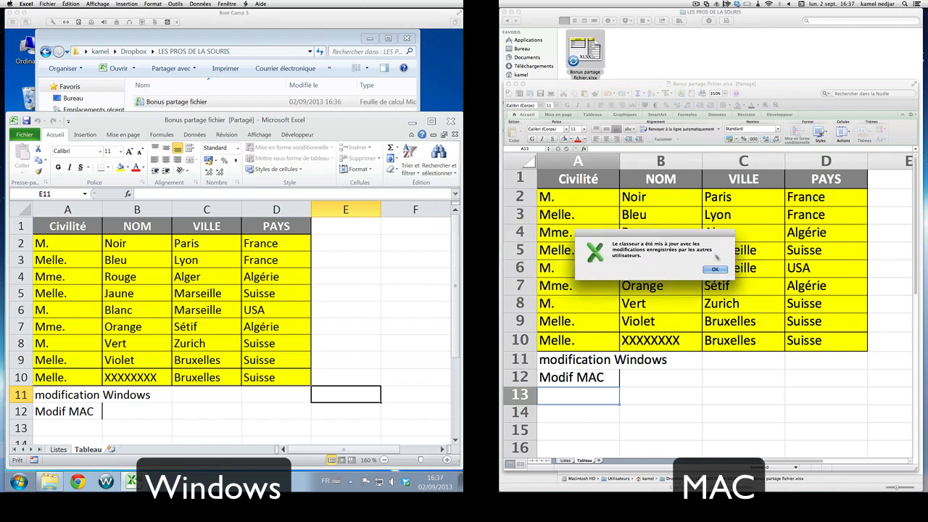
left_click(717, 268)
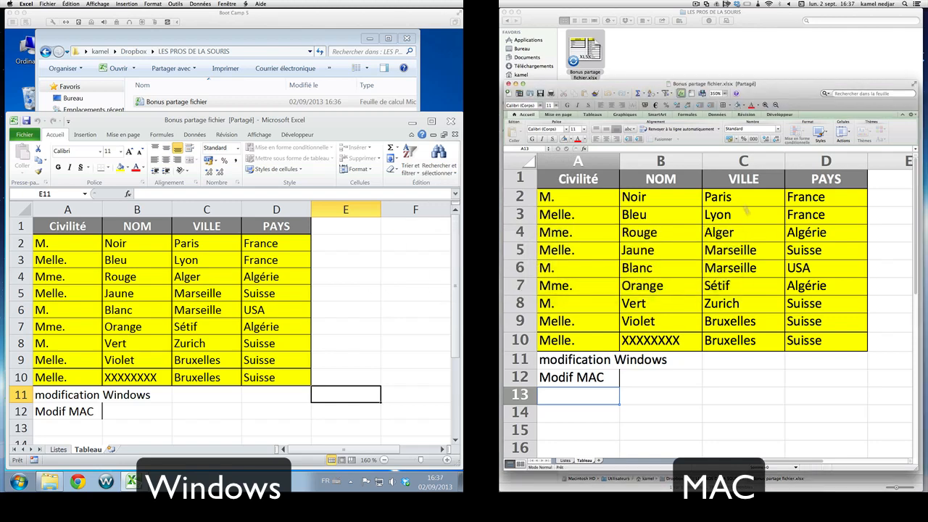
left_click(733, 377)
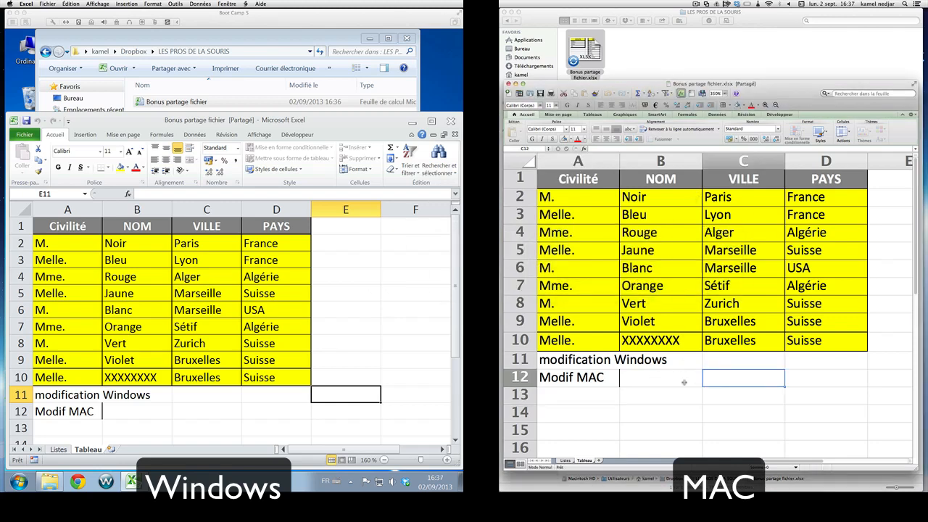